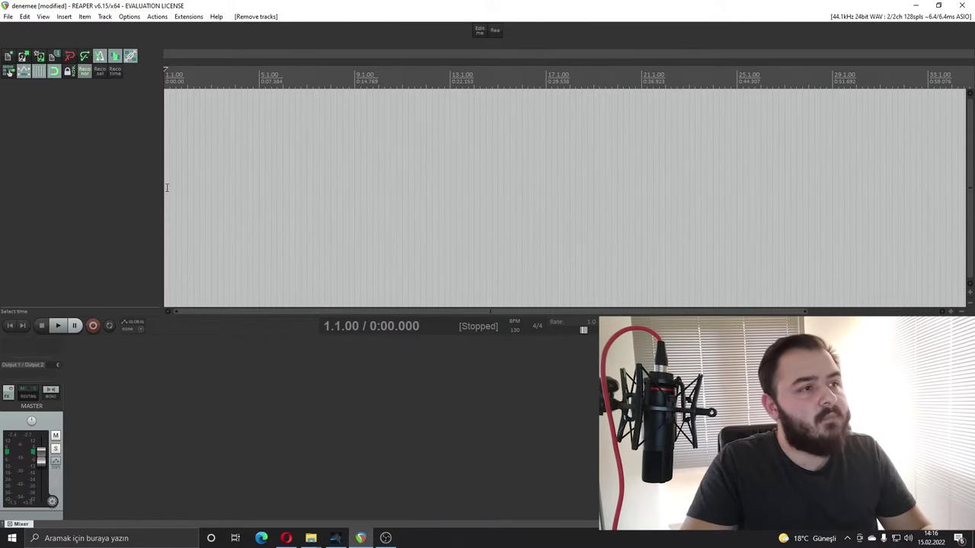
# - Insert a new track named Klarnet and arm it for recording
pyautogui.rightClick(62, 120)
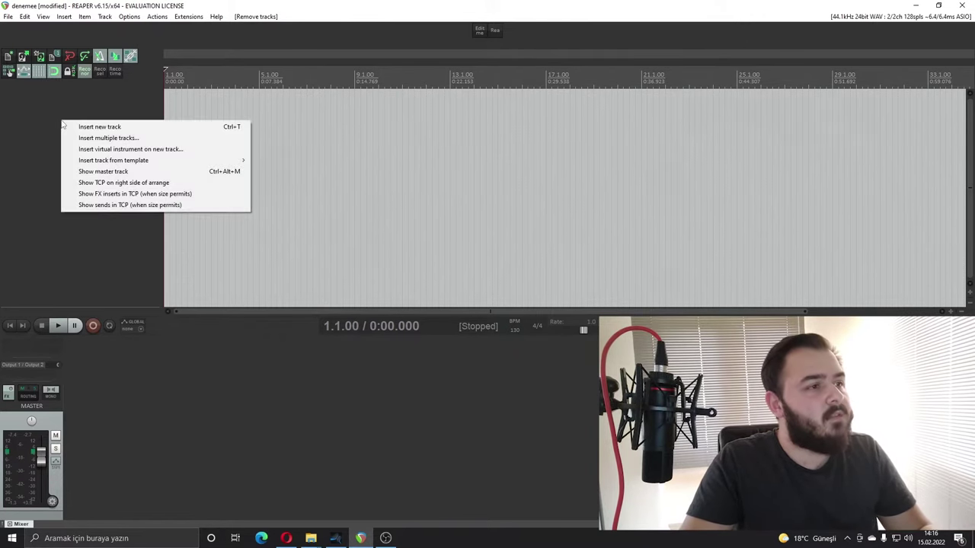
pyautogui.click(109, 128)
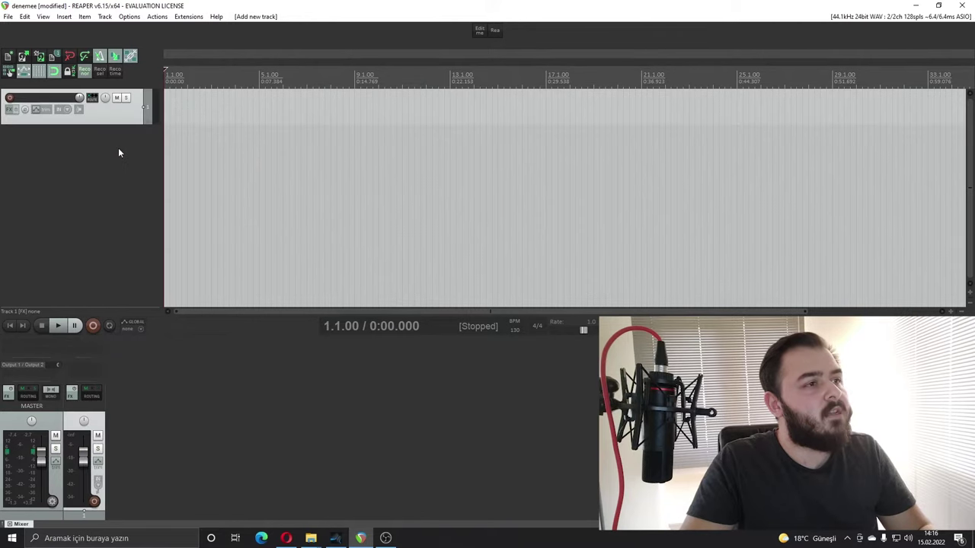
pyautogui.scroll(2, 80, 122)
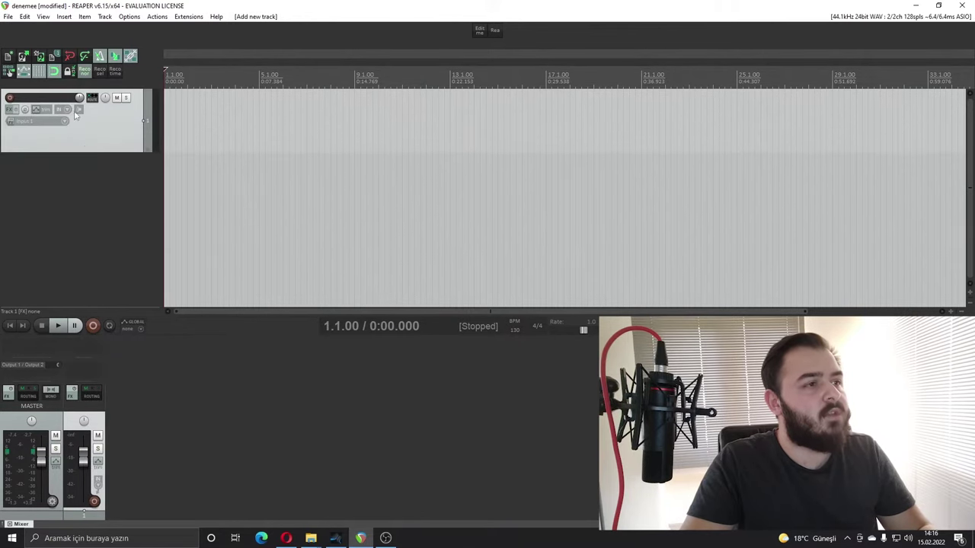
pyautogui.doubleClick(41, 98)
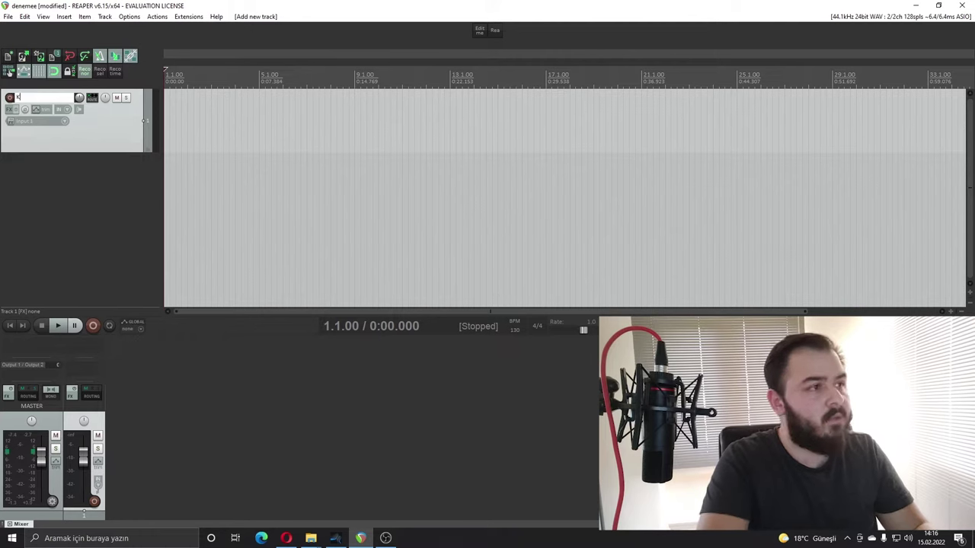
pyautogui.write('Klarnet')
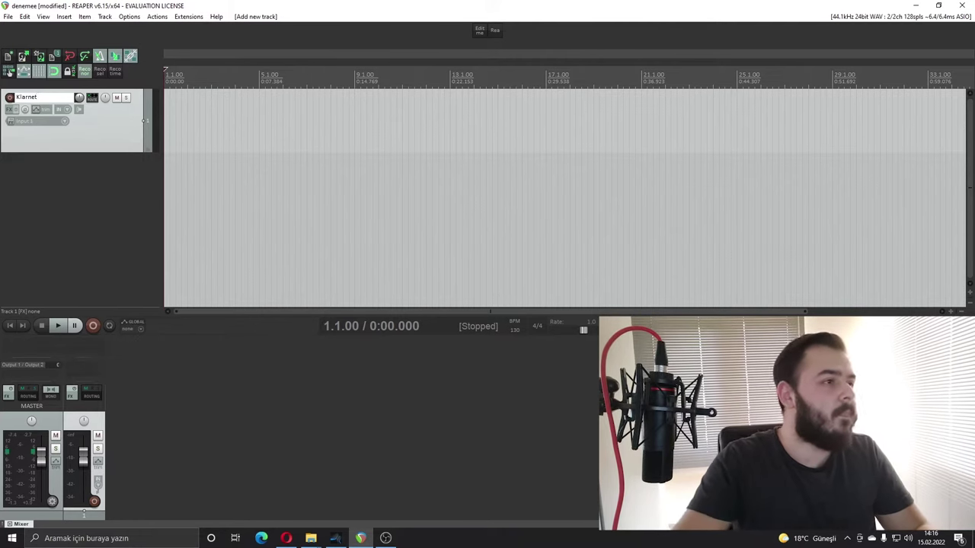
pyautogui.click(75, 172)
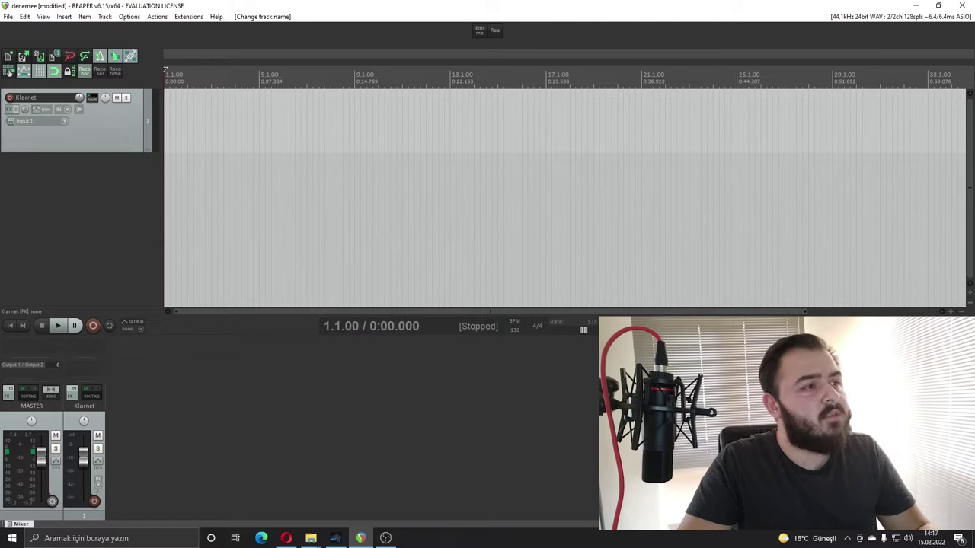
pyautogui.click(10, 97)
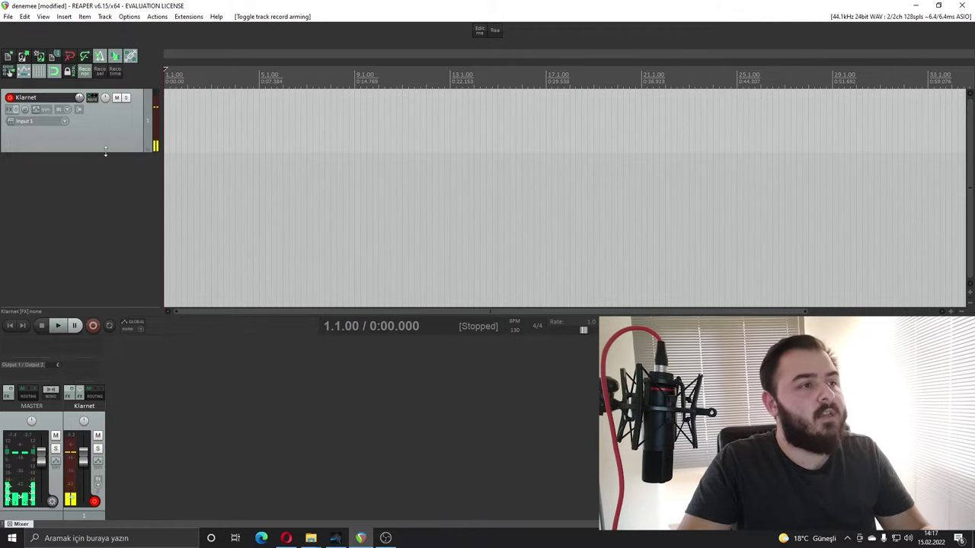
# - Import the audio file "ezel takipsiz 130 bpm" from the Piyano Altyapıları folder onto its own track below Klarnet and adjust that track's height
pyautogui.moveTo(311, 537)
pyautogui.click(396, 458)
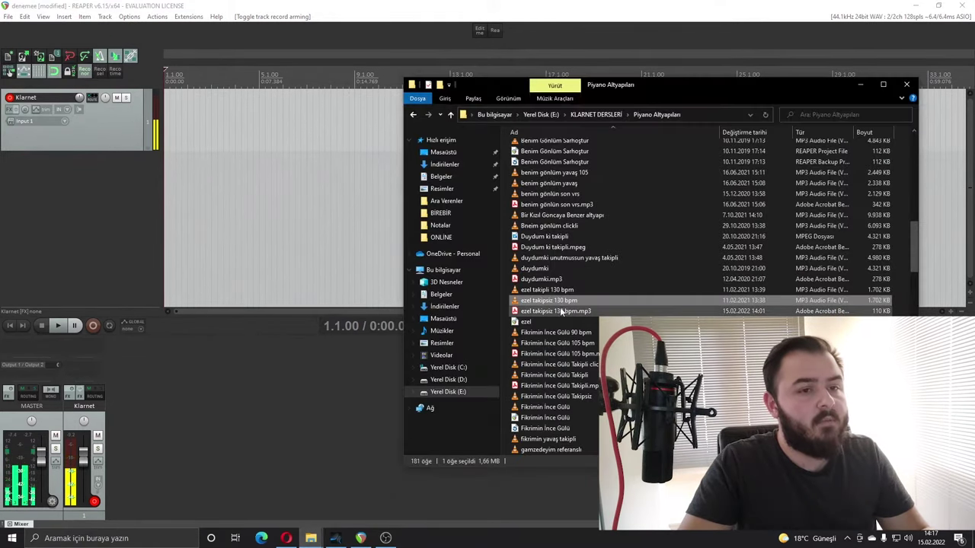
pyautogui.moveTo(564, 300); pyautogui.dragTo(51, 202)
pyautogui.moveTo(851, 78); pyautogui.dragTo(701, 84)
pyautogui.click(706, 89)
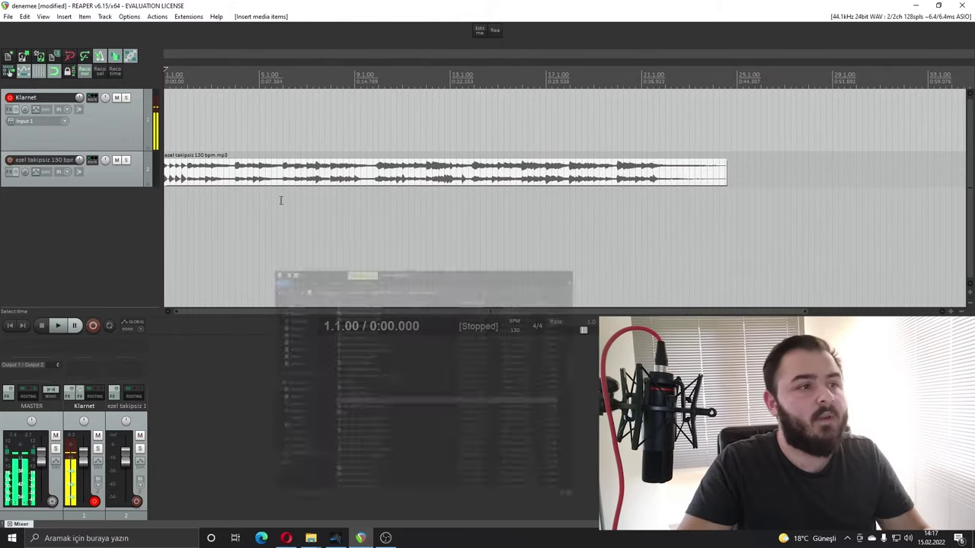
pyautogui.moveTo(127, 188); pyautogui.dragTo(127, 226)
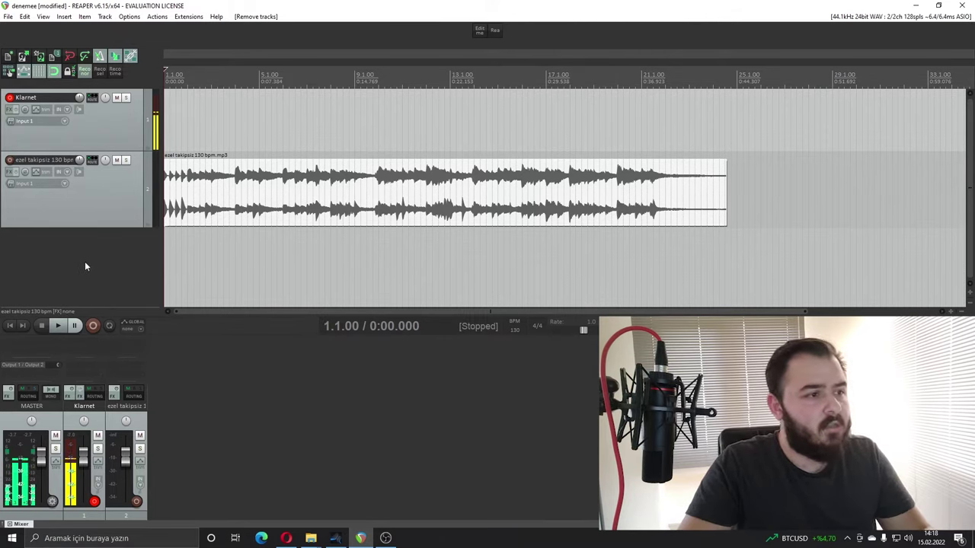
pyautogui.moveTo(90, 227); pyautogui.dragTo(91, 195)
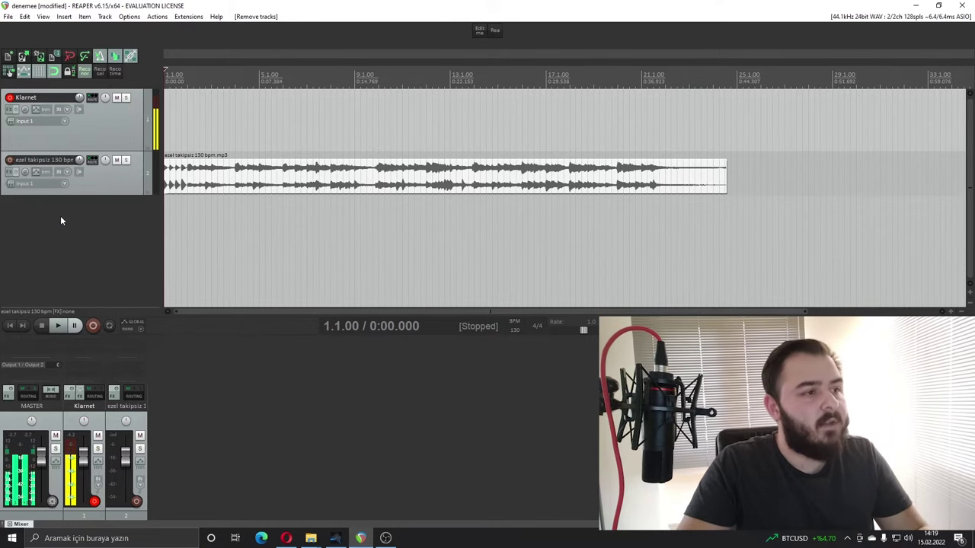
# - Insert the Cockos ReaVerb effect on a new track below the backing track
pyautogui.rightClick(61, 218)
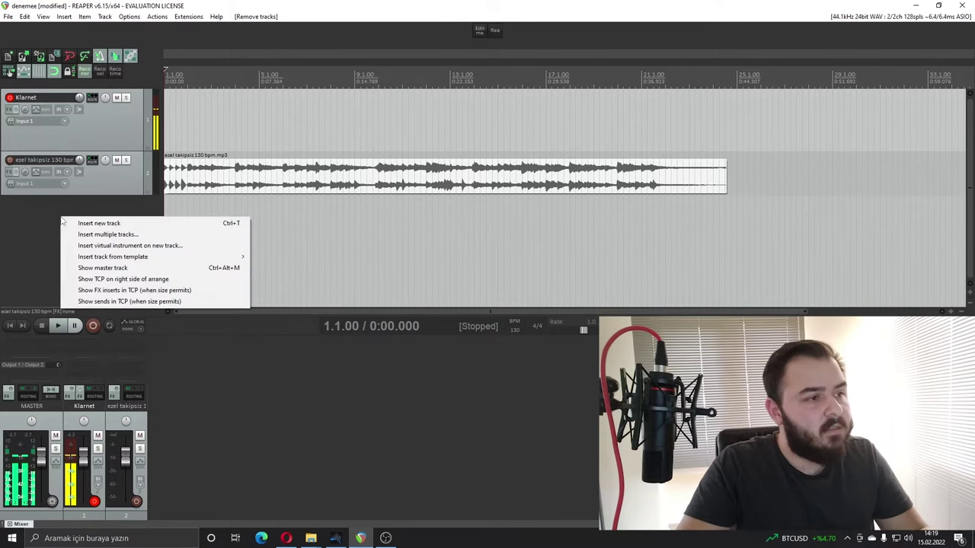
pyautogui.click(121, 248)
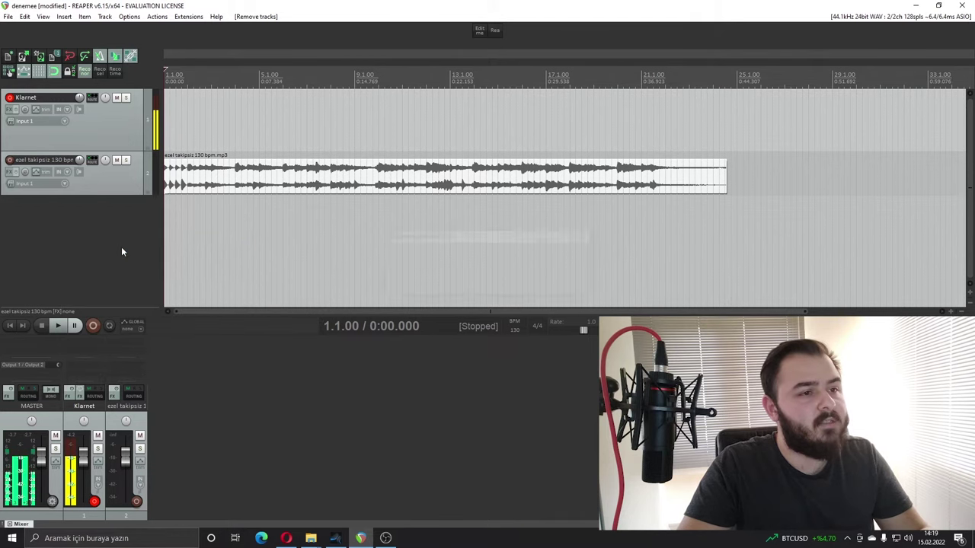
pyautogui.moveTo(388, 116); pyautogui.dragTo(339, 126)
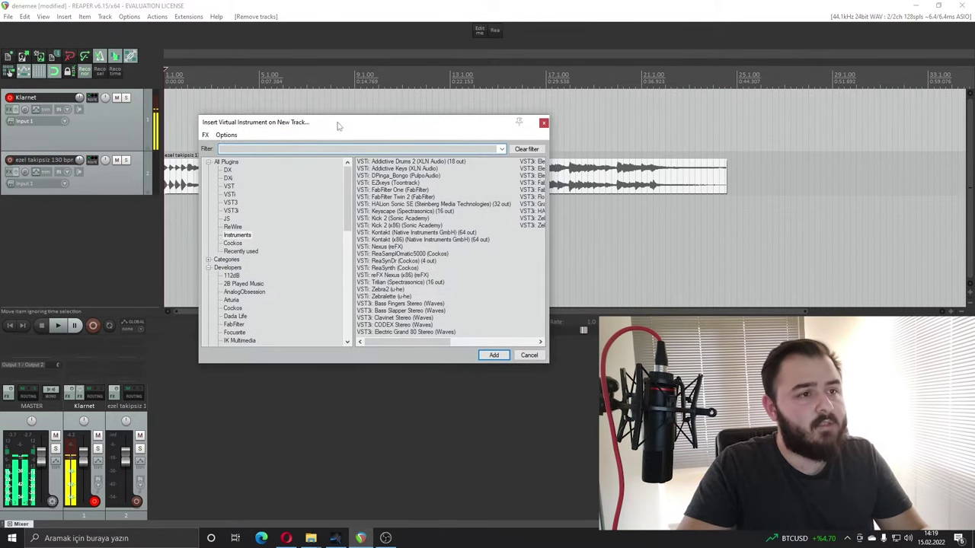
pyautogui.click(233, 243)
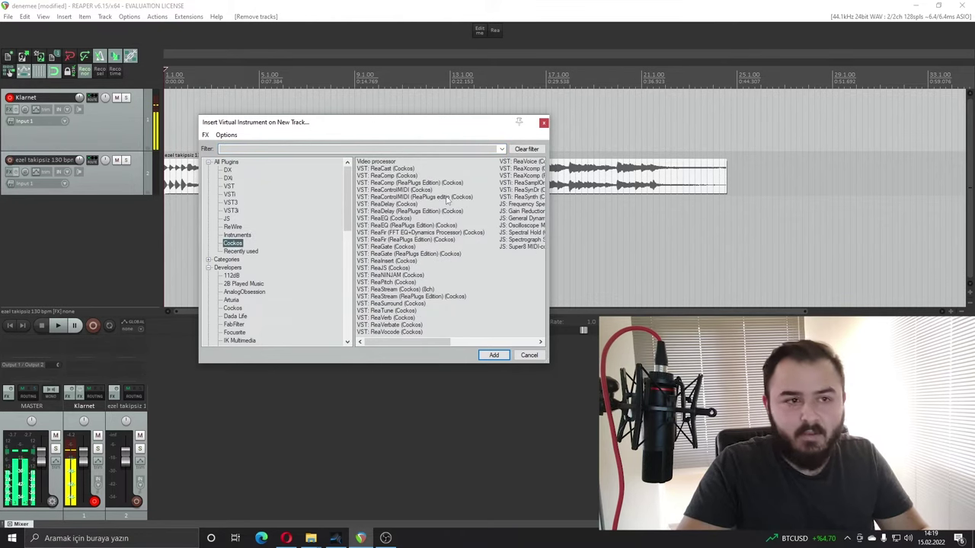
pyautogui.doubleClick(390, 317)
pyautogui.moveTo(234, 43); pyautogui.dragTo(537, 133)
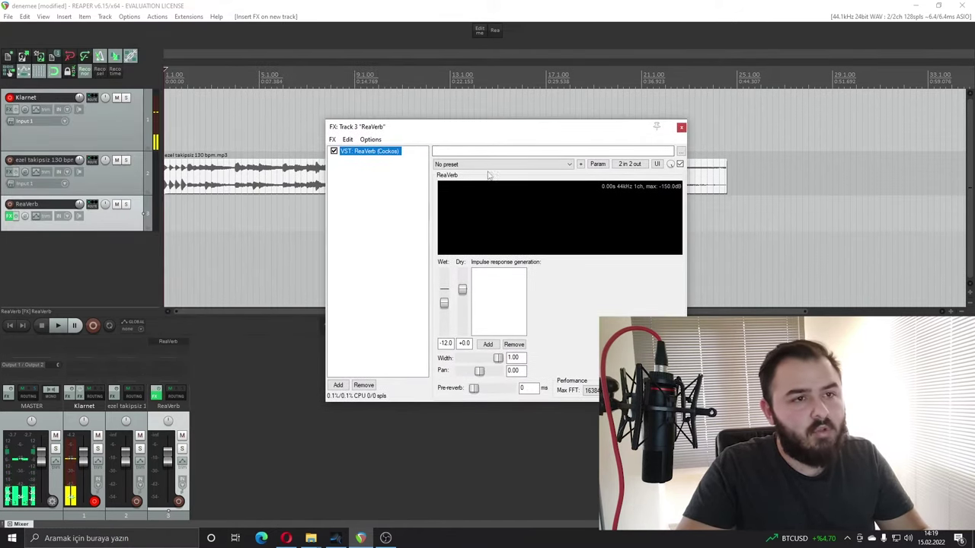
# - Load the sweetverbo preset in ReaVerb, close its effect window and make the ReaVerb track slightly taller
pyautogui.click(457, 143)
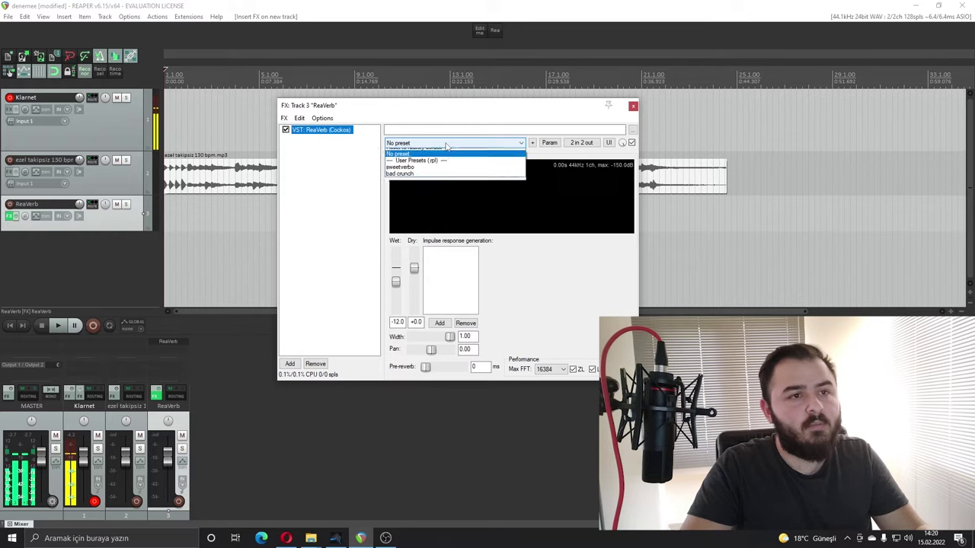
pyautogui.click(412, 172)
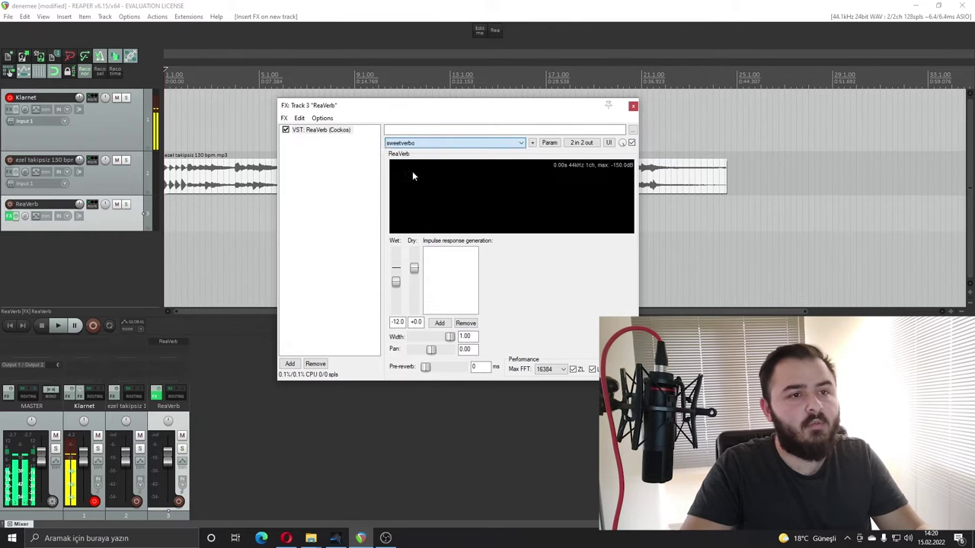
pyautogui.click(633, 105)
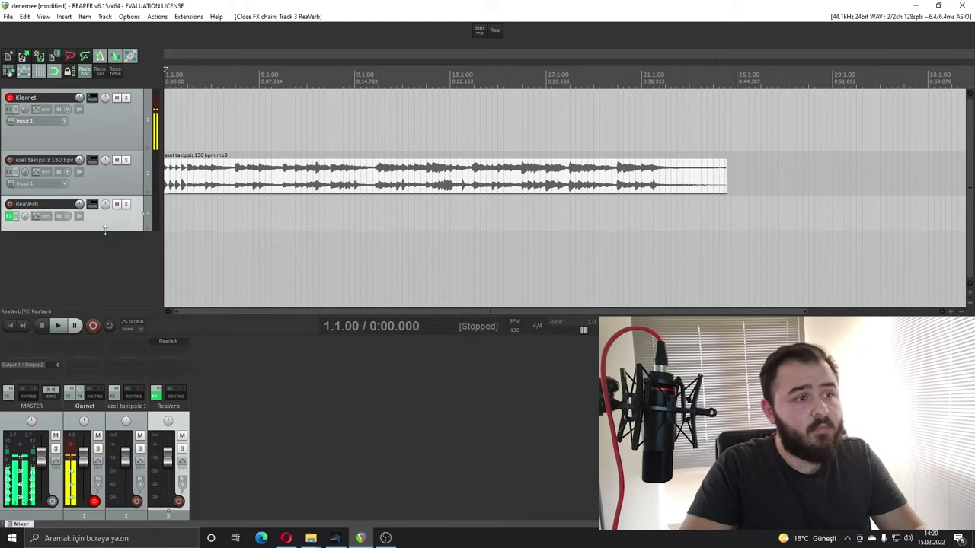
pyautogui.moveTo(105, 232); pyautogui.dragTo(116, 252)
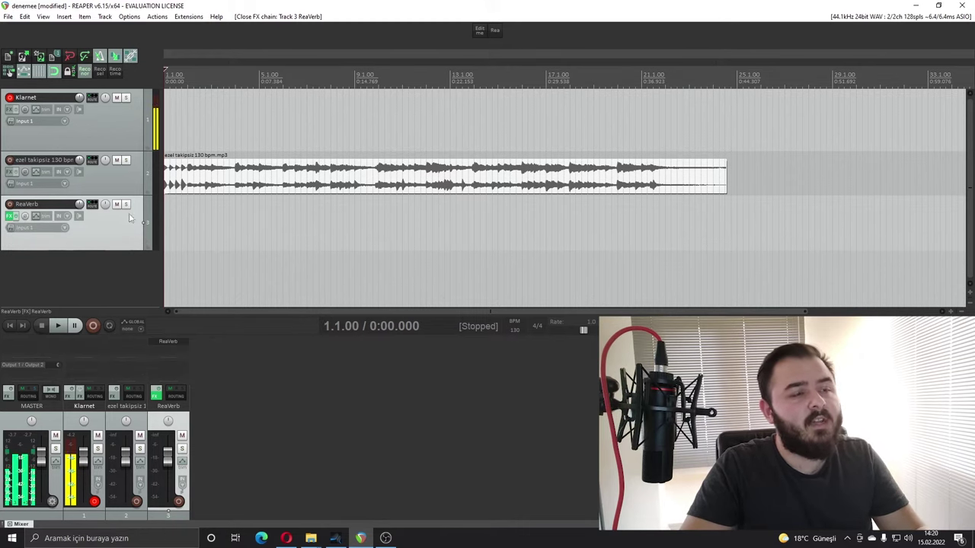
# - Add a send from the Klarnet track to the ReaVerb track and set its level to -7.78 dB
pyautogui.click(92, 98)
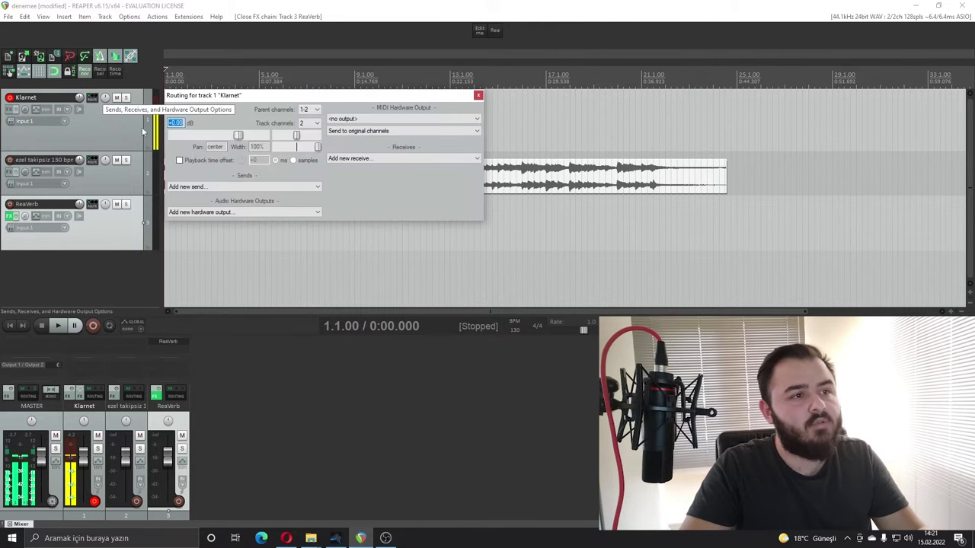
pyautogui.click(244, 186)
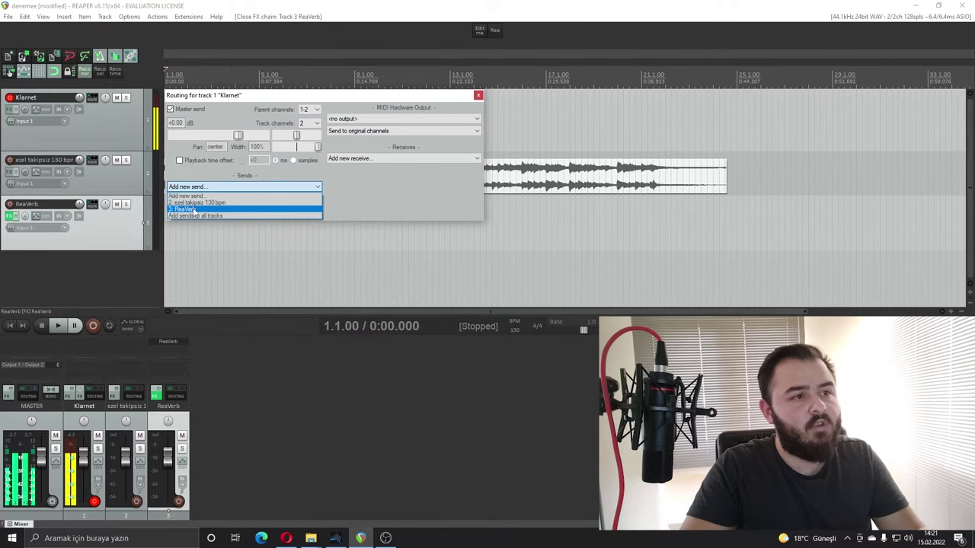
pyautogui.click(194, 209)
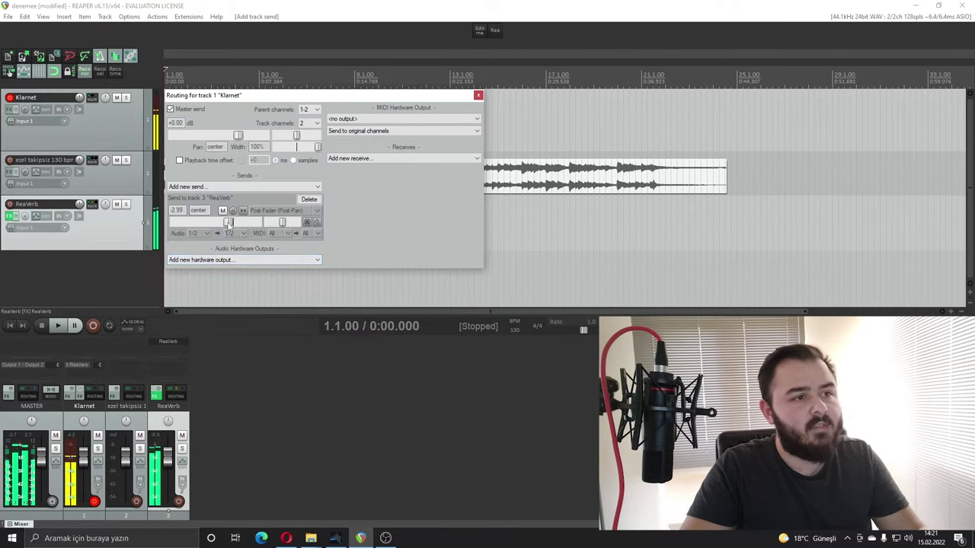
pyautogui.moveTo(226, 223); pyautogui.dragTo(220, 222)
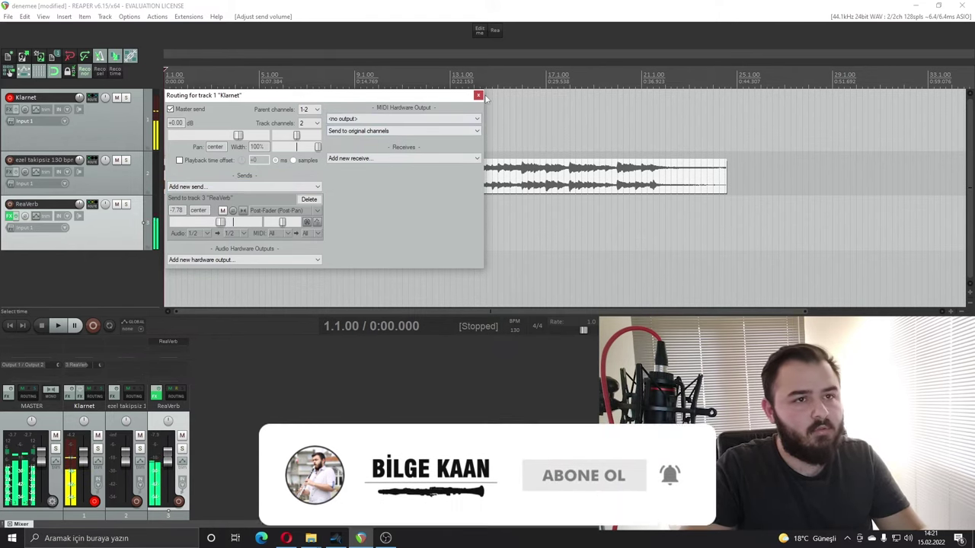
pyautogui.click(110, 232)
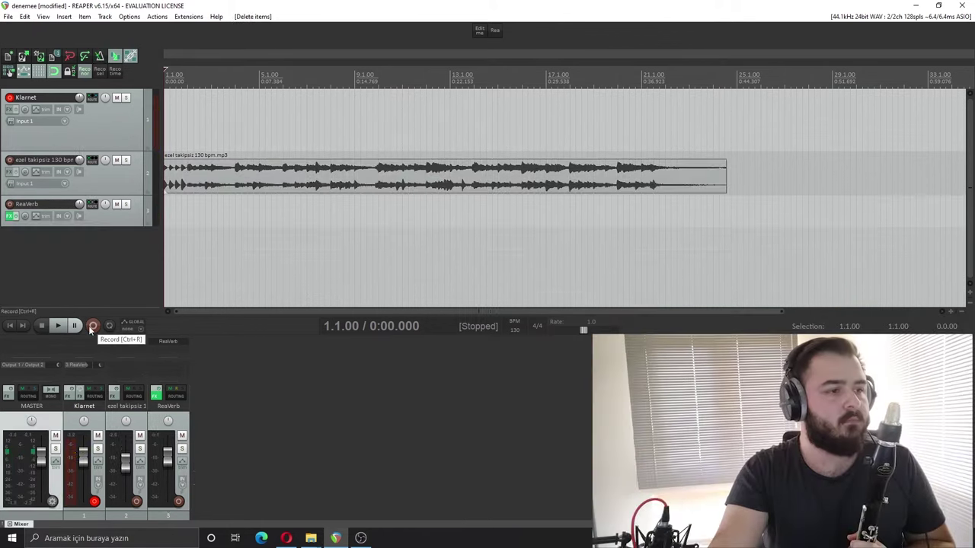
# - Record a clarinet take on the Klarnet track over the whole backing track
pyautogui.click(89, 326)
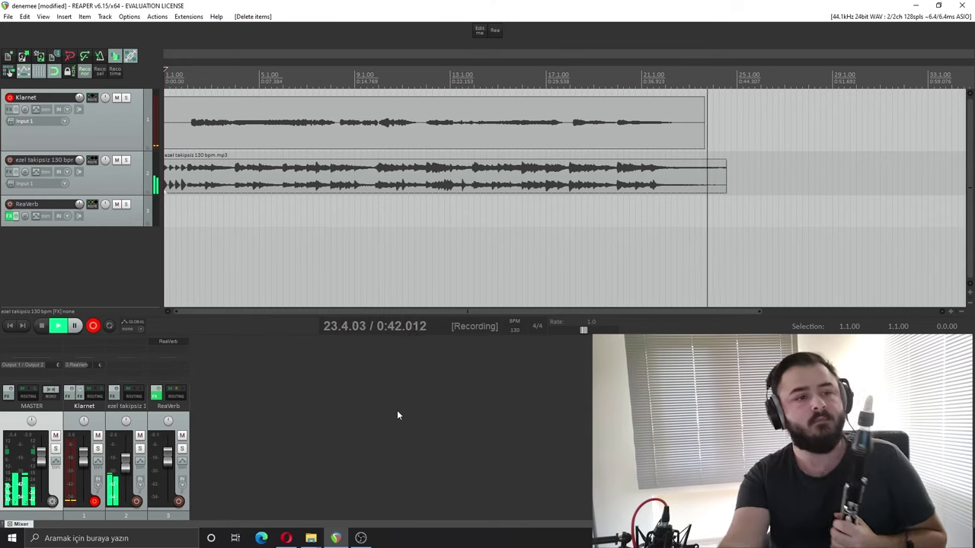
pyautogui.click(41, 326)
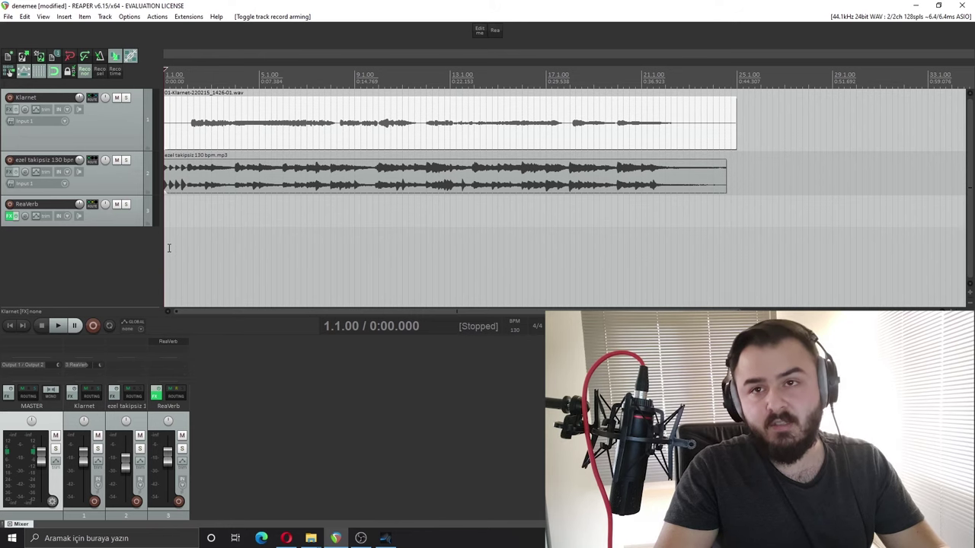
# - Open the project's render-to-file settings and choose WAV as the primary output format
pyautogui.click(8, 16)
pyautogui.click(60, 180)
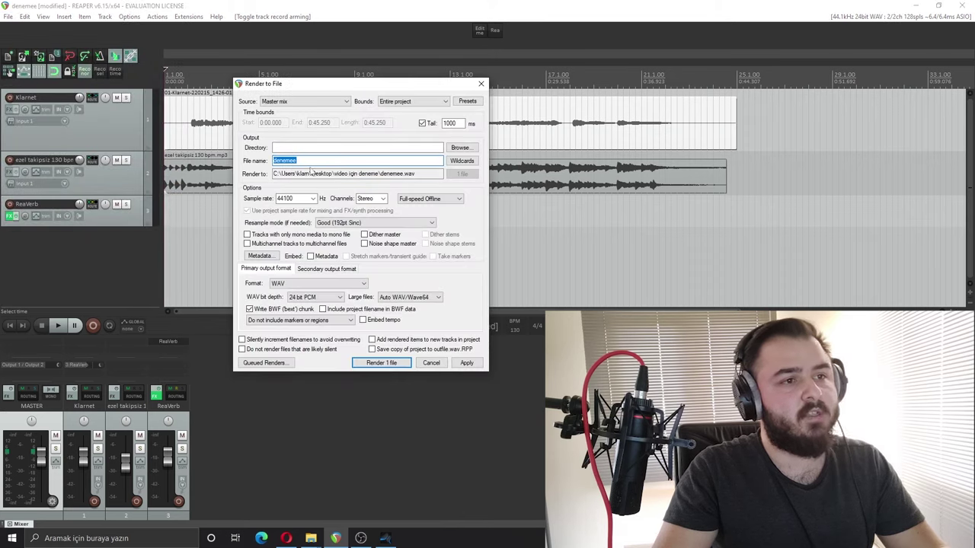
pyautogui.click(309, 286)
pyautogui.click(301, 297)
# - Try MP3 (encoder by LAME project) as the primary output format and switch back to WAV
pyautogui.click(305, 284)
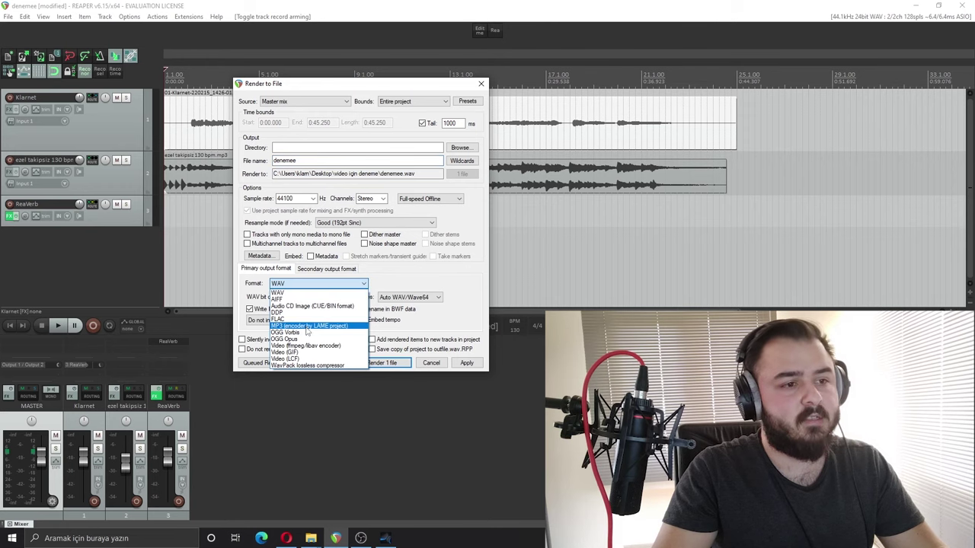
pyautogui.click(307, 326)
pyautogui.click(319, 283)
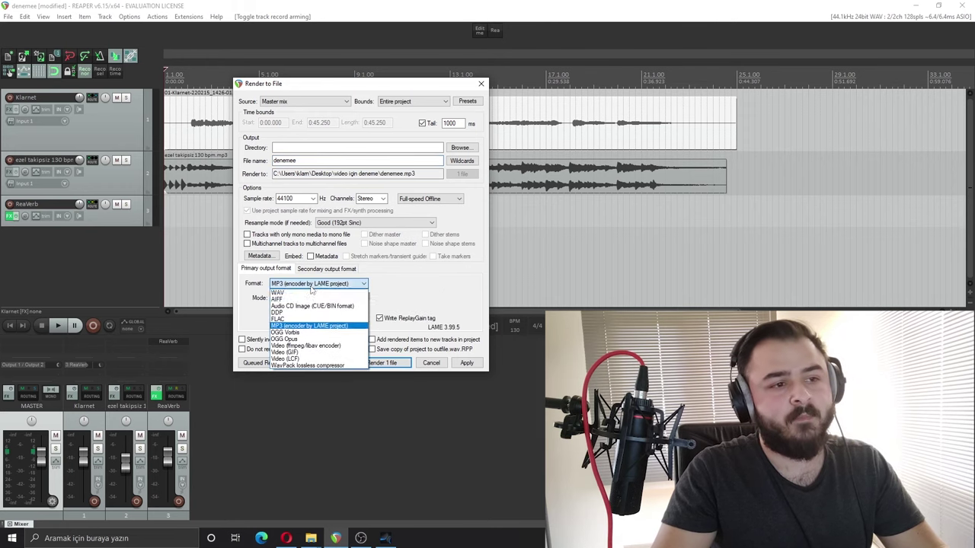
pyautogui.click(289, 293)
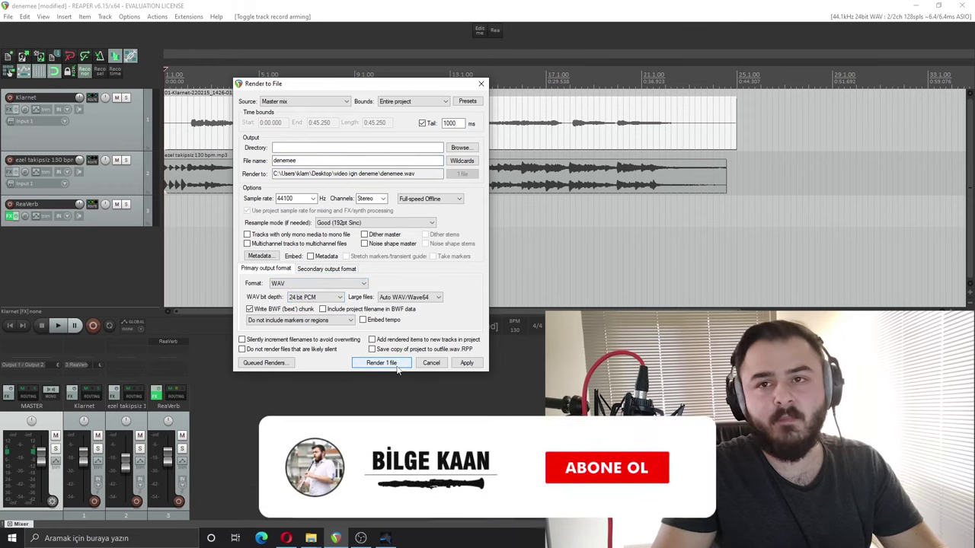